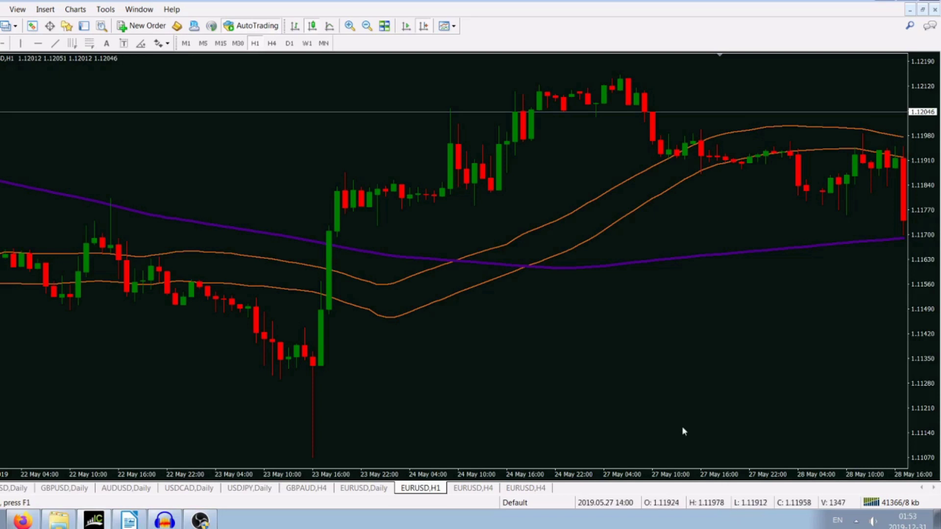
- Pan the EURUSD H1 chart through the 21–28 May bars, then on to 29 May–4 Jun 2019
{"action": "left_click_drag", "start_coordinate": [792, 282], "coordinate": [294, 206]}
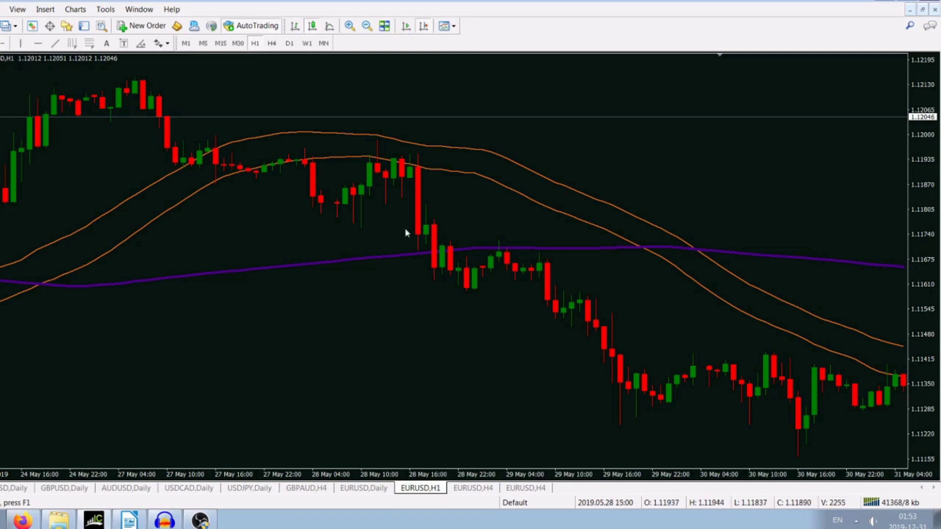
{"action": "left_click_drag", "start_coordinate": [31, 289], "coordinate": [587, 317]}
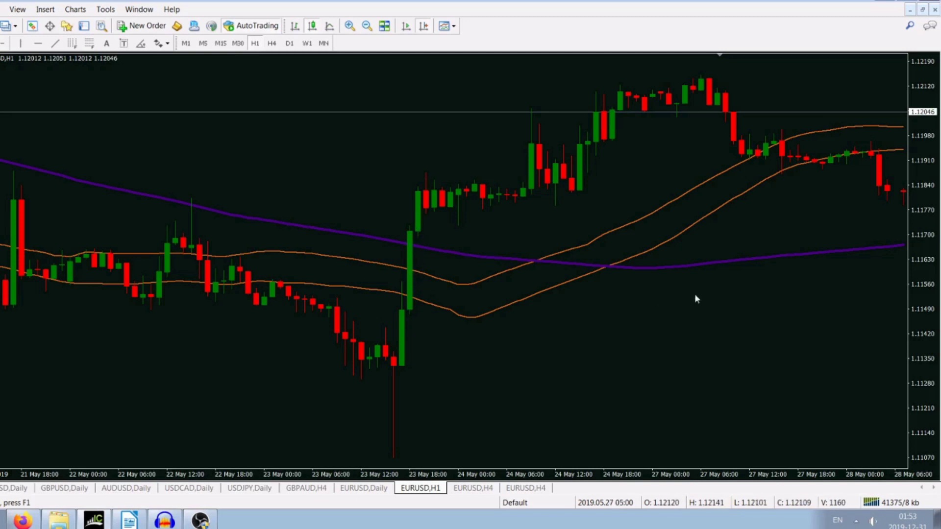
{"action": "scroll", "coordinate": [665, 289], "scroll_direction": "down", "scroll_amount": 10}
{"action": "left_click_drag", "start_coordinate": [611, 296], "coordinate": [179, 230]}
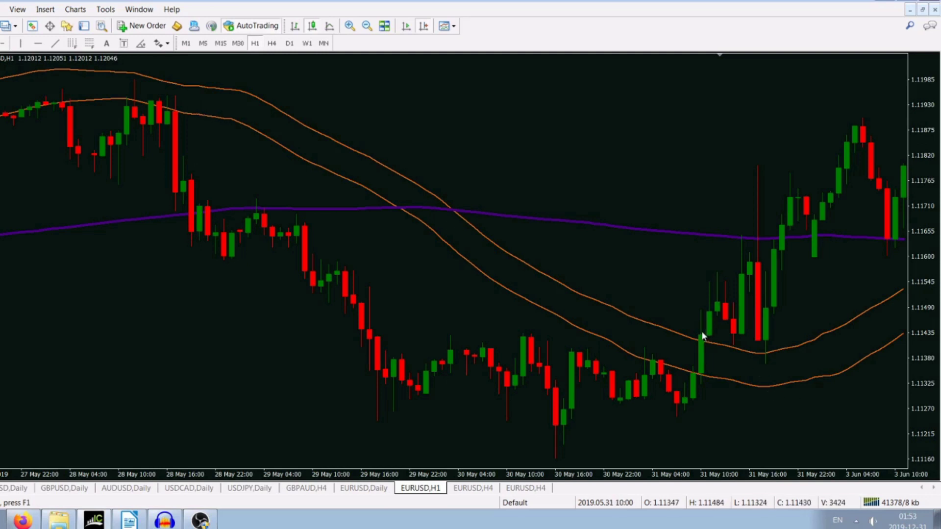
{"action": "scroll", "coordinate": [784, 296], "scroll_direction": "down", "scroll_amount": 5}
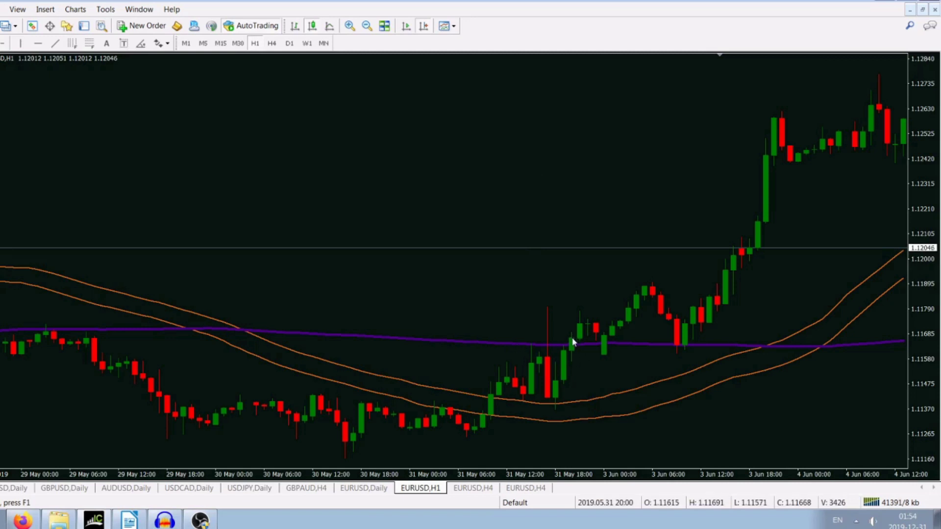
{"action": "left_click", "coordinate": [4, 43]}
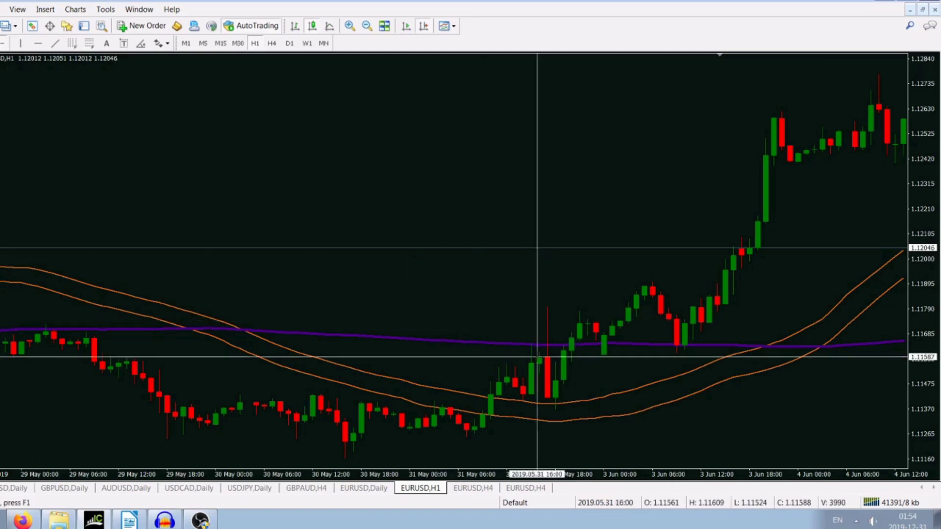
{"action": "left_click", "coordinate": [570, 338]}
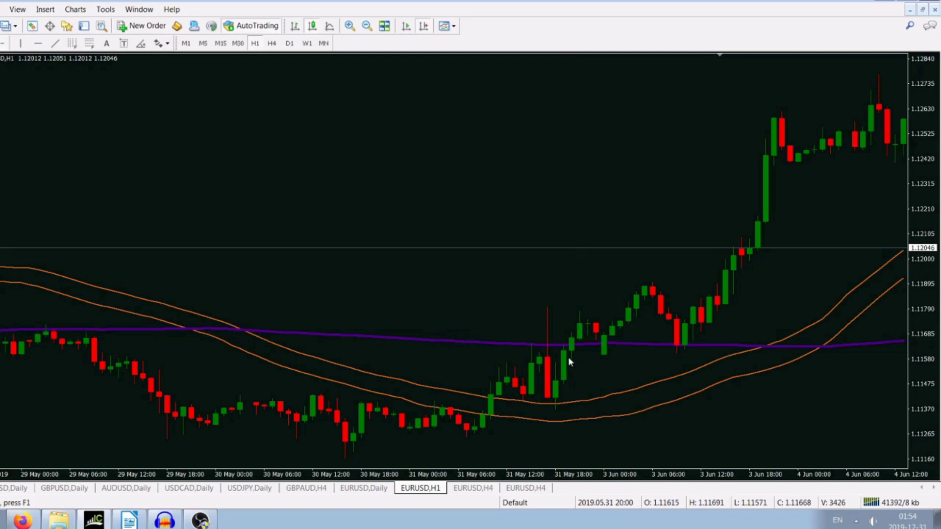
{"action": "left_click", "coordinate": [2, 44]}
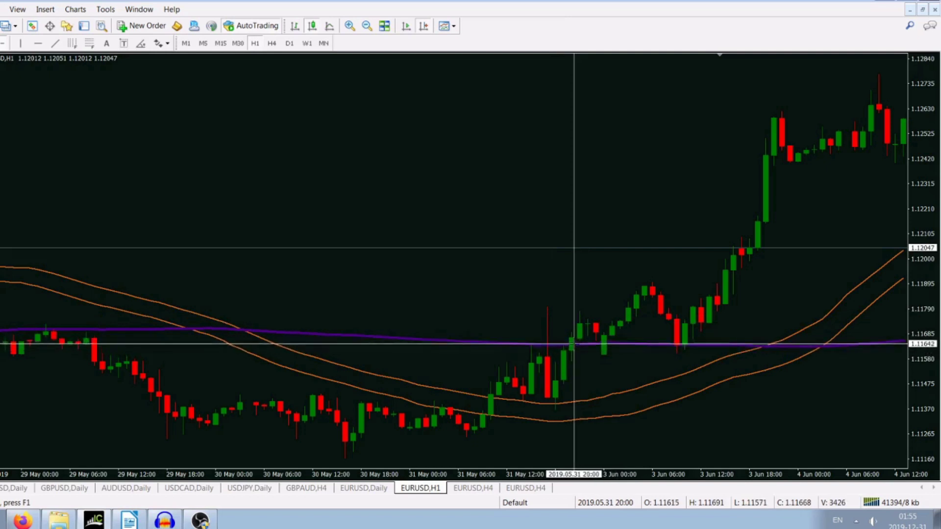
{"action": "left_click_drag", "start_coordinate": [573, 337], "coordinate": [572, 405]}
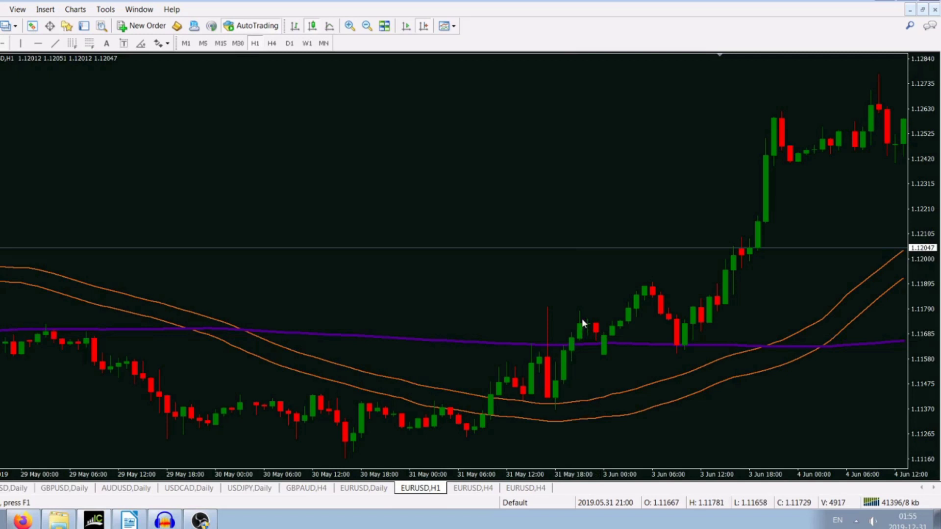
{"action": "left_click", "coordinate": [4, 43]}
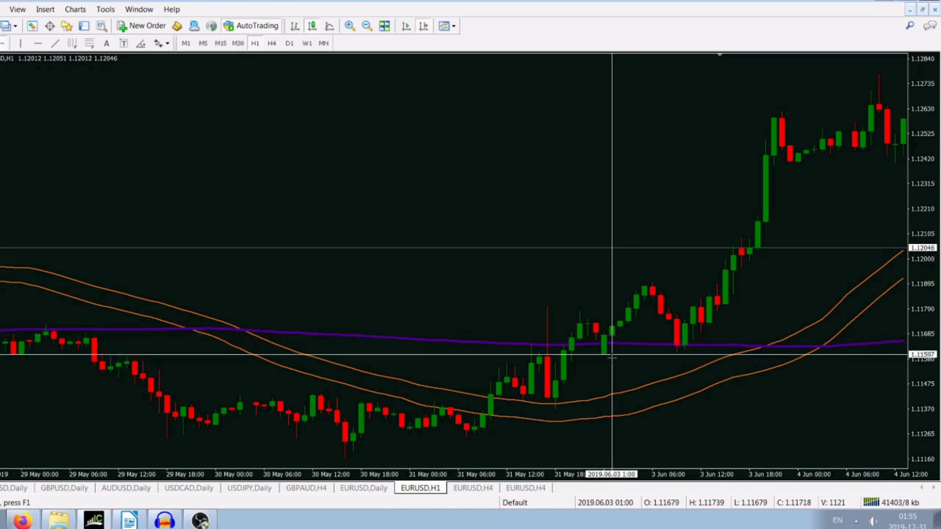
{"action": "left_click", "coordinate": [615, 397]}
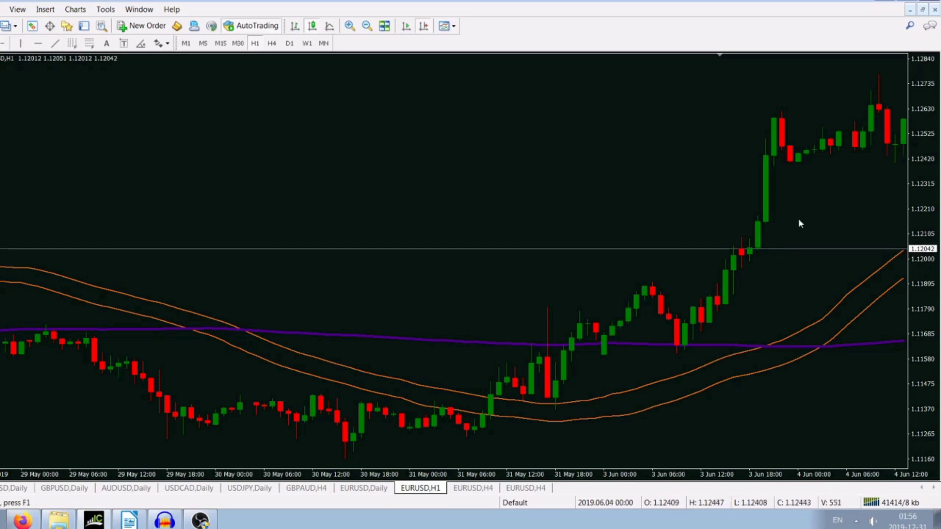
- Pan the chart from the 29 May–4 Jun bars forward into early June
{"action": "scroll", "coordinate": [815, 202], "scroll_direction": "down", "scroll_amount": 6}
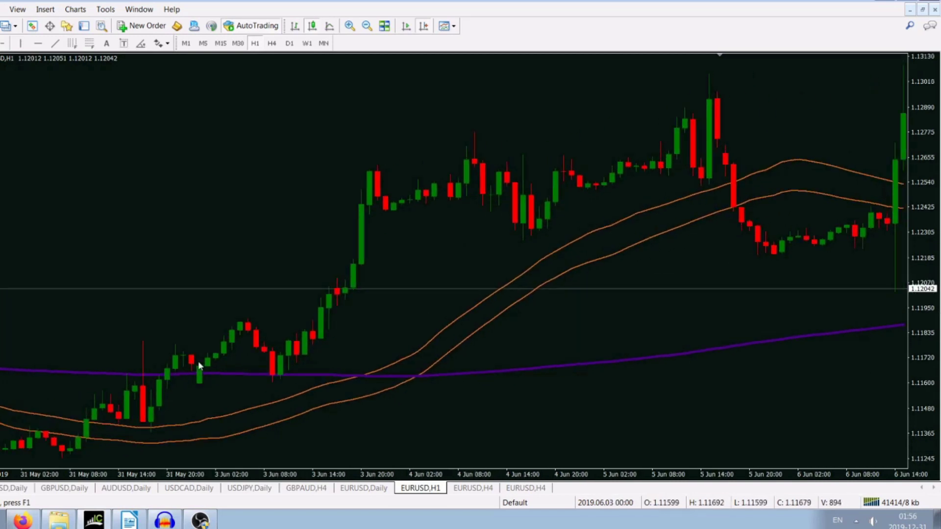
{"action": "left_click_drag", "start_coordinate": [99, 210], "coordinate": [326, 204]}
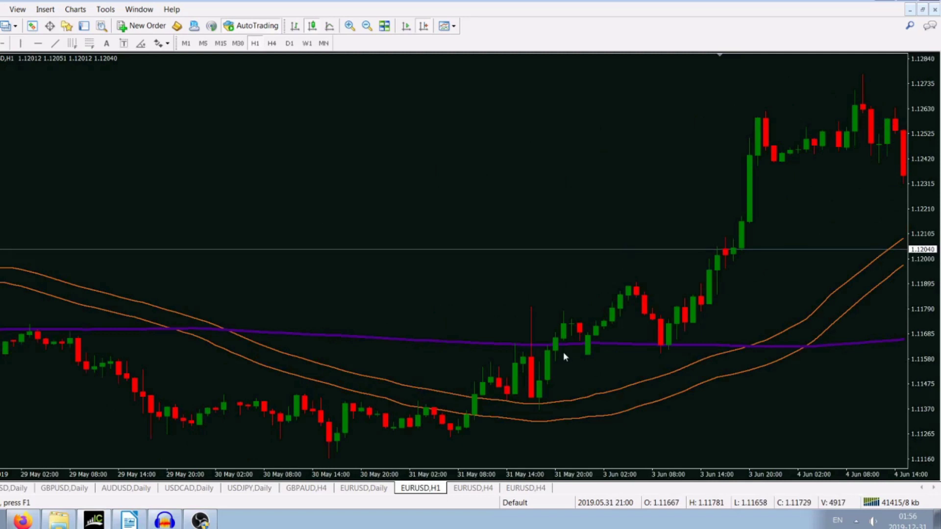
{"action": "left_click_drag", "start_coordinate": [651, 195], "coordinate": [334, 196]}
{"action": "left_click_drag", "start_coordinate": [686, 241], "coordinate": [540, 214]}
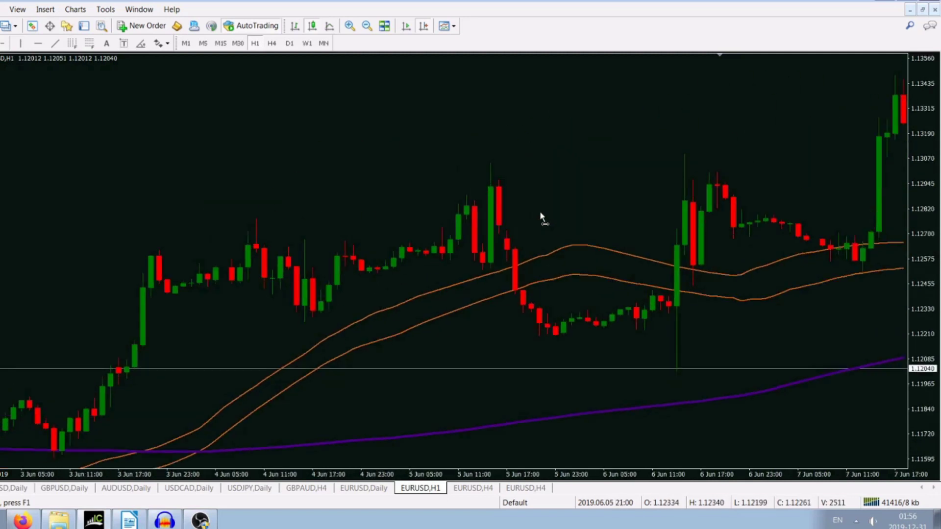
{"action": "scroll", "coordinate": [537, 246], "scroll_direction": "down", "scroll_amount": 3}
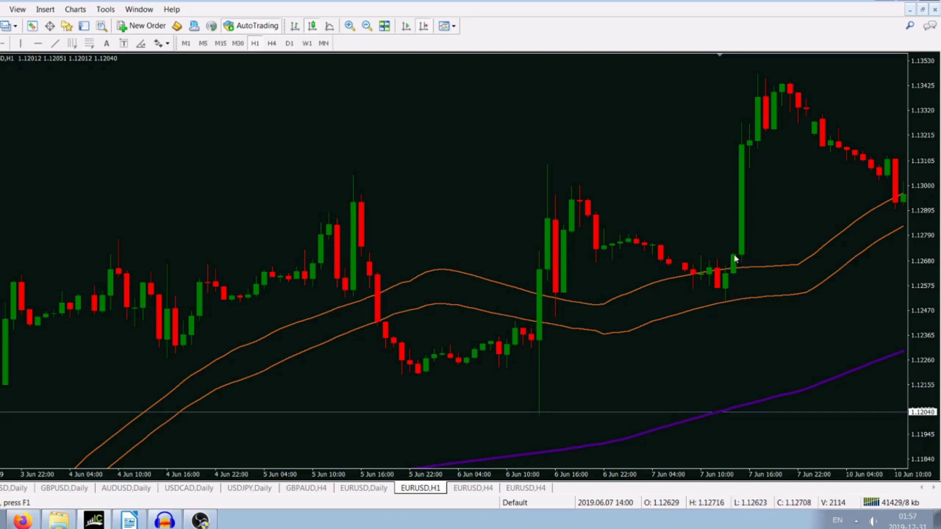
- Measure from the 7 Jun 14:00 breakout bar with the crosshair, then scroll on to 13 Jun
{"action": "middle_click", "coordinate": [672, 204]}
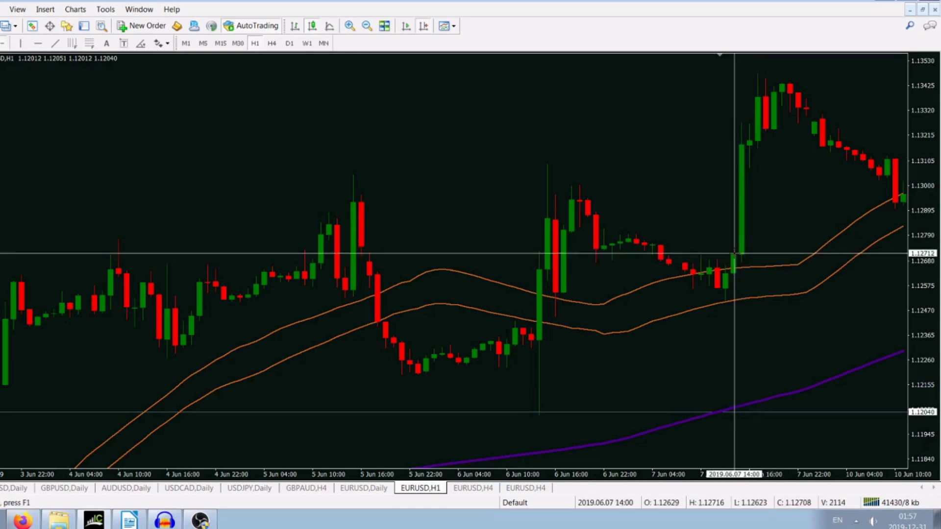
{"action": "left_click_drag", "start_coordinate": [734, 253], "coordinate": [748, 149]}
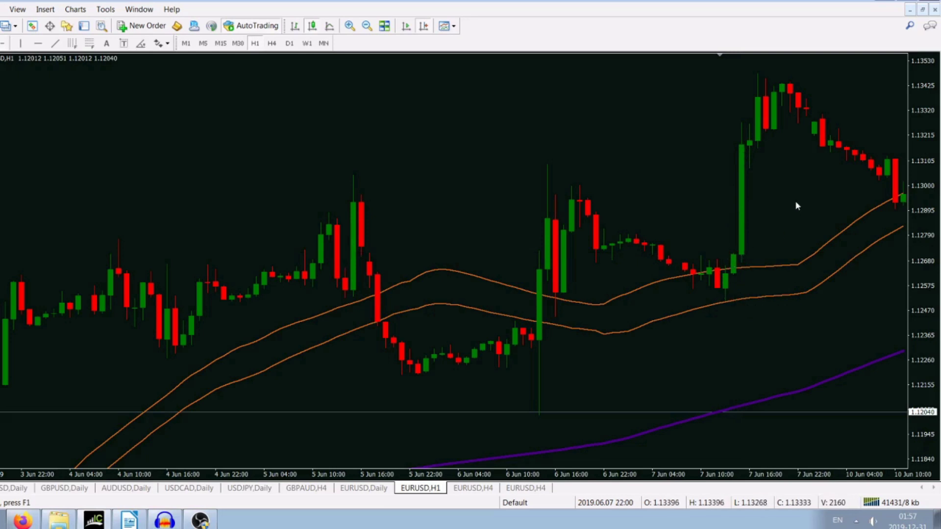
{"action": "left_click_drag", "start_coordinate": [794, 202], "coordinate": [703, 199]}
{"action": "scroll", "coordinate": [735, 202], "scroll_direction": "down", "scroll_amount": 10}
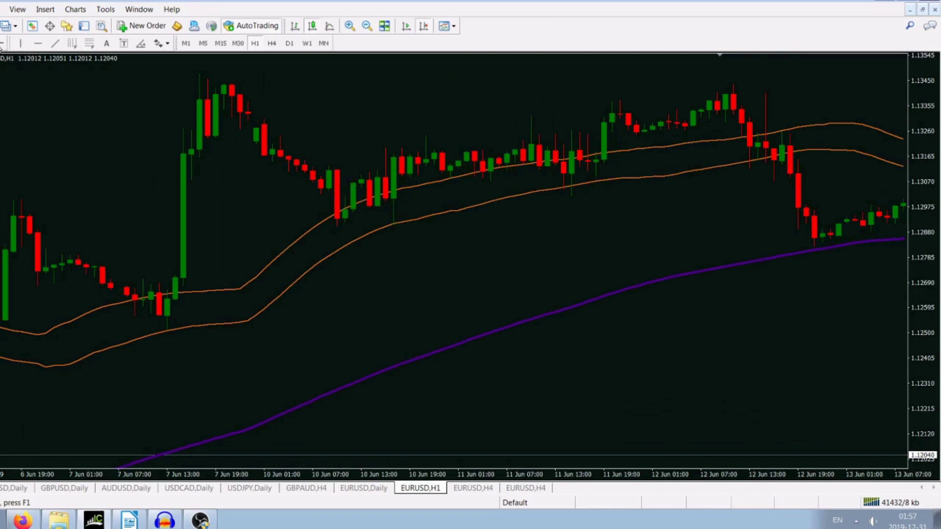
- Measure bars and price from the 10 Jun dip with the crosshair, then pan to 12–19 Jun
{"action": "left_click", "coordinate": [3, 45]}
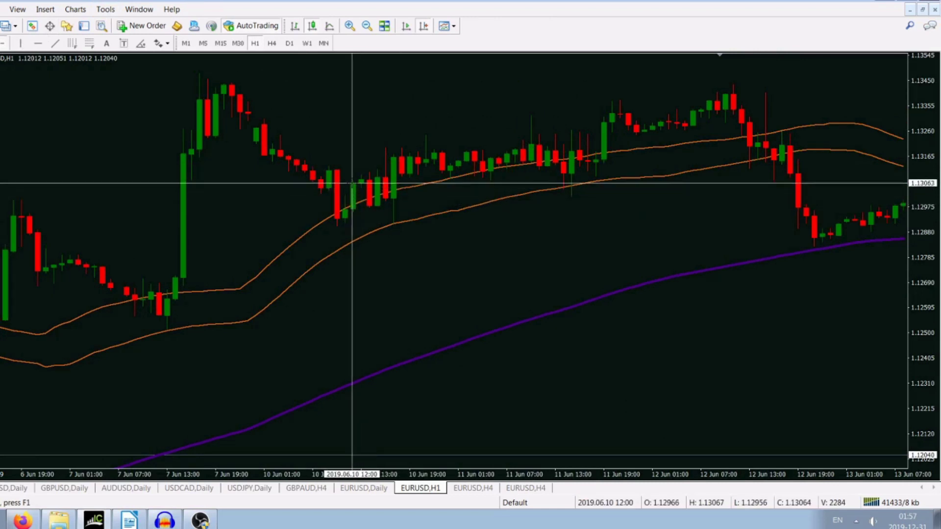
{"action": "left_click_drag", "start_coordinate": [360, 183], "coordinate": [398, 159]}
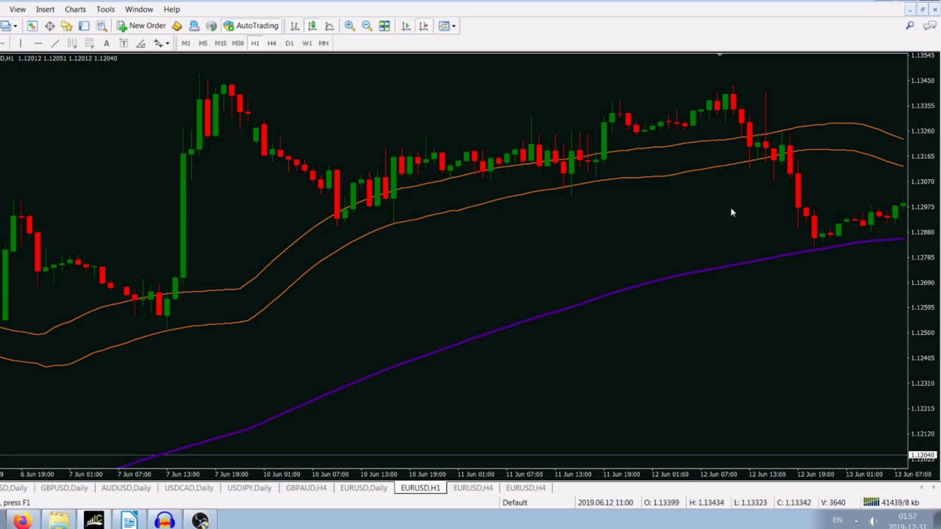
{"action": "left_click_drag", "start_coordinate": [729, 208], "coordinate": [677, 205]}
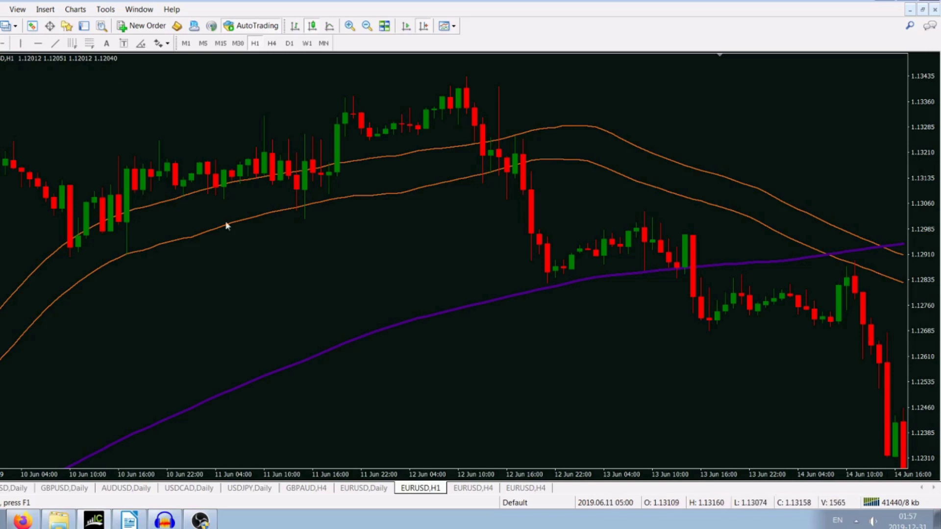
{"action": "left_click_drag", "start_coordinate": [554, 258], "coordinate": [293, 214]}
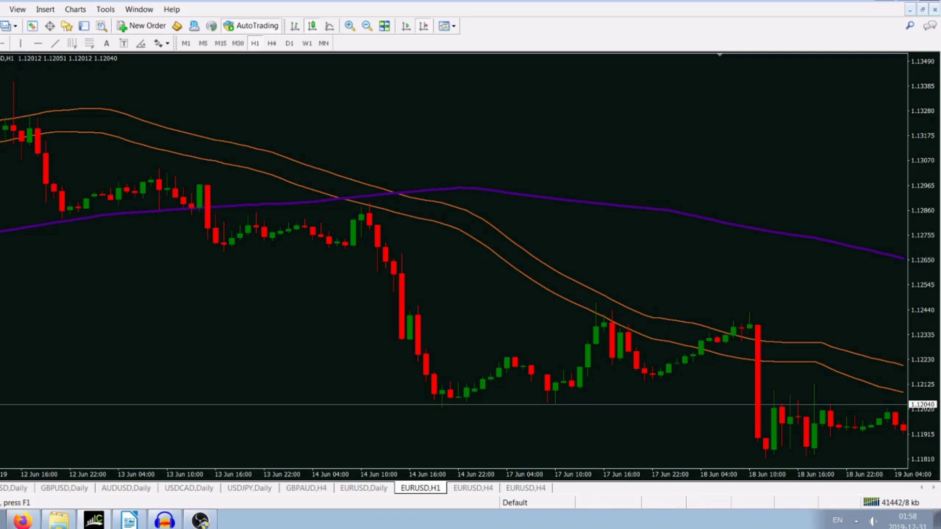
- Measure from the 13 Jun 14:00–15:00 bars, up from 1.12777 and down to the later lows
{"action": "left_click", "coordinate": [1, 44]}
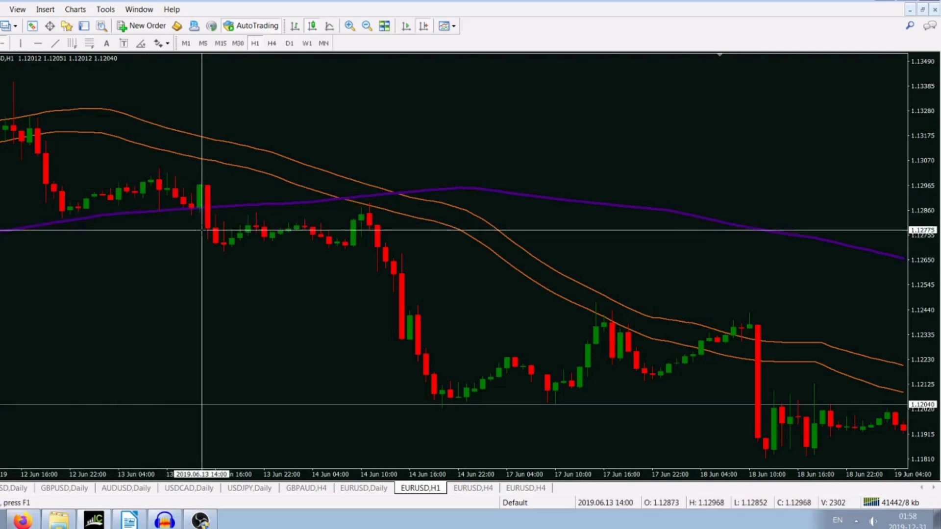
{"action": "left_click_drag", "start_coordinate": [205, 229], "coordinate": [209, 191]}
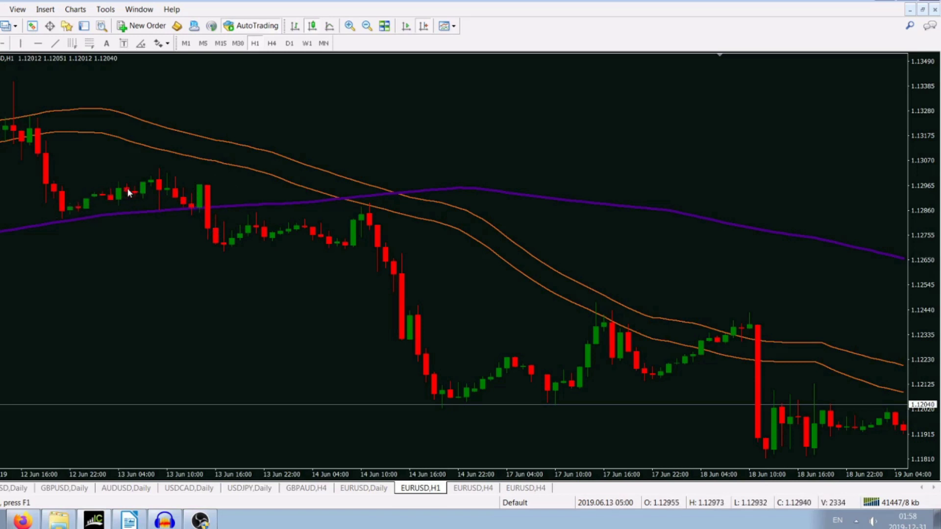
{"action": "middle_click", "coordinate": [204, 225]}
{"action": "left_click_drag", "start_coordinate": [207, 229], "coordinate": [208, 132]}
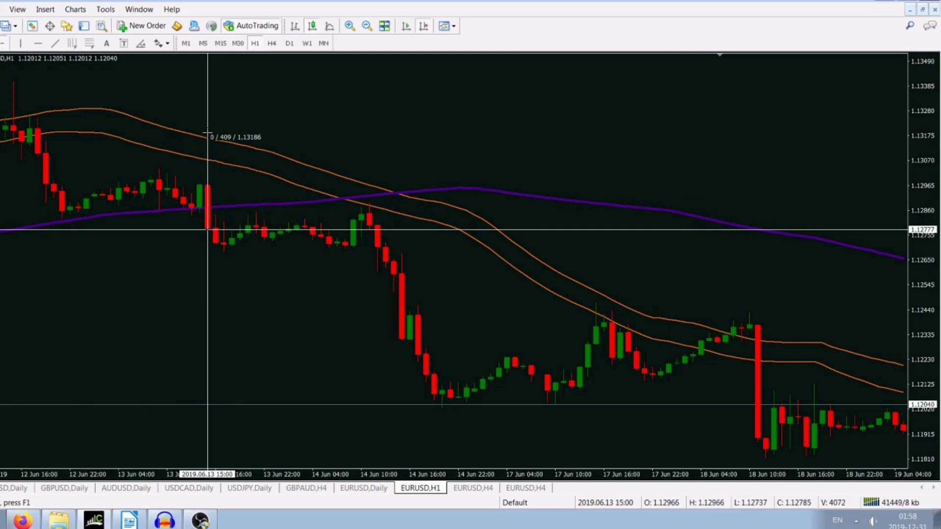
{"action": "left_click_drag", "start_coordinate": [207, 133], "coordinate": [782, 453]}
- Pan forward to 17–21 Jun and measure upward from the 20 Jun 03:00 bar
{"action": "left_click_drag", "start_coordinate": [779, 126], "coordinate": [657, 102]}
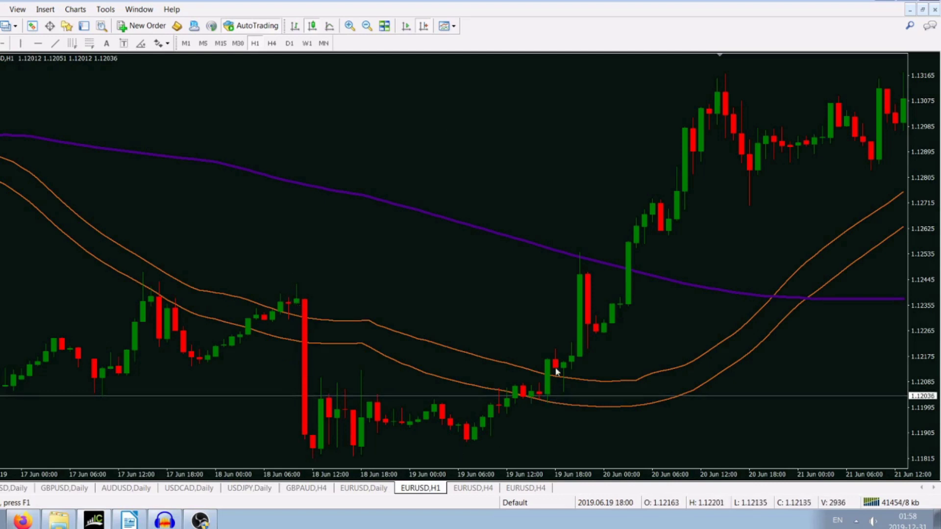
{"action": "scroll", "coordinate": [626, 326], "scroll_direction": "down", "scroll_amount": 10}
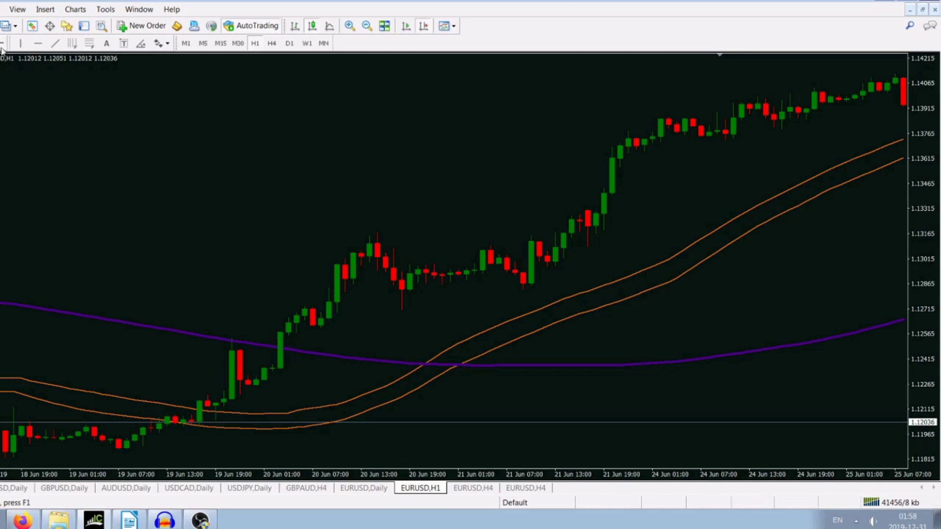
{"action": "middle_click", "coordinate": [263, 362]}
{"action": "left_click_drag", "start_coordinate": [279, 369], "coordinate": [281, 333]}
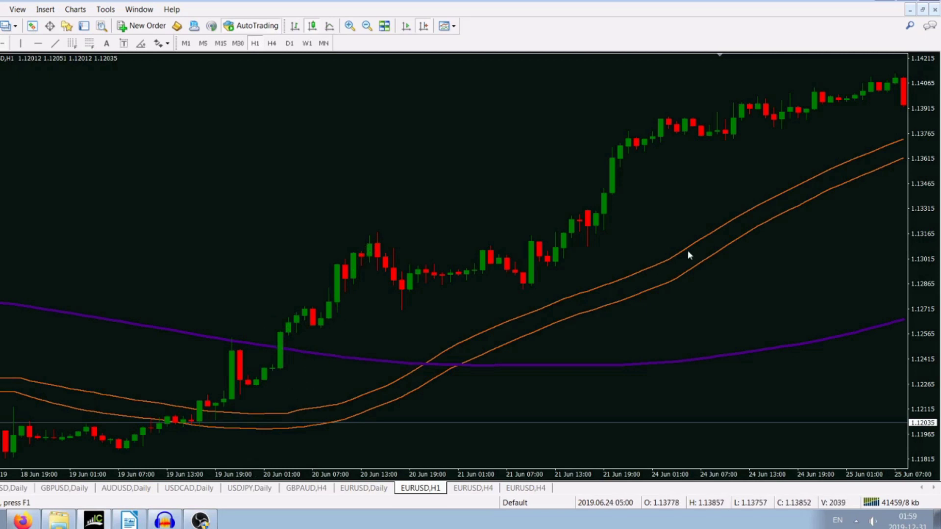
{"action": "scroll", "coordinate": [687, 252], "scroll_direction": "down", "scroll_amount": 10}
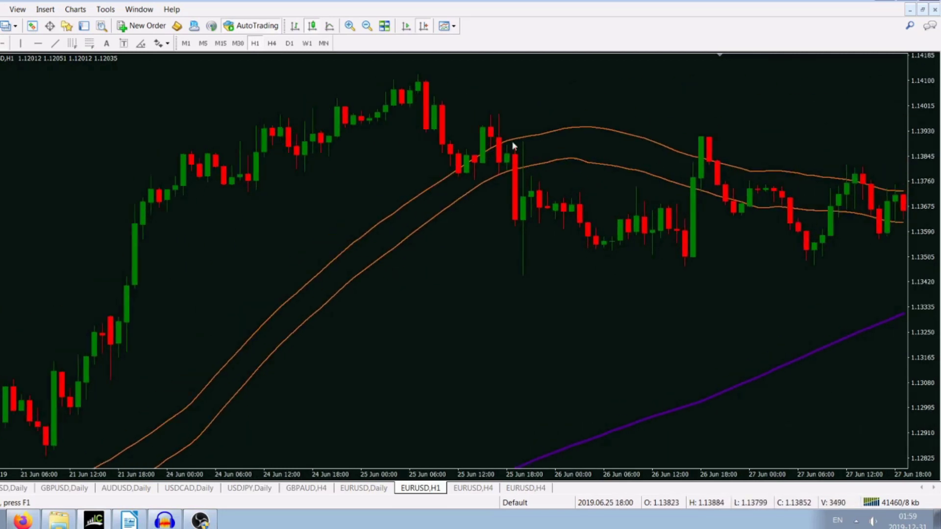
- Pan to late June and measure down from the 26 Jun 18:00 candle top
{"action": "left_click_drag", "start_coordinate": [711, 219], "coordinate": [471, 264]}
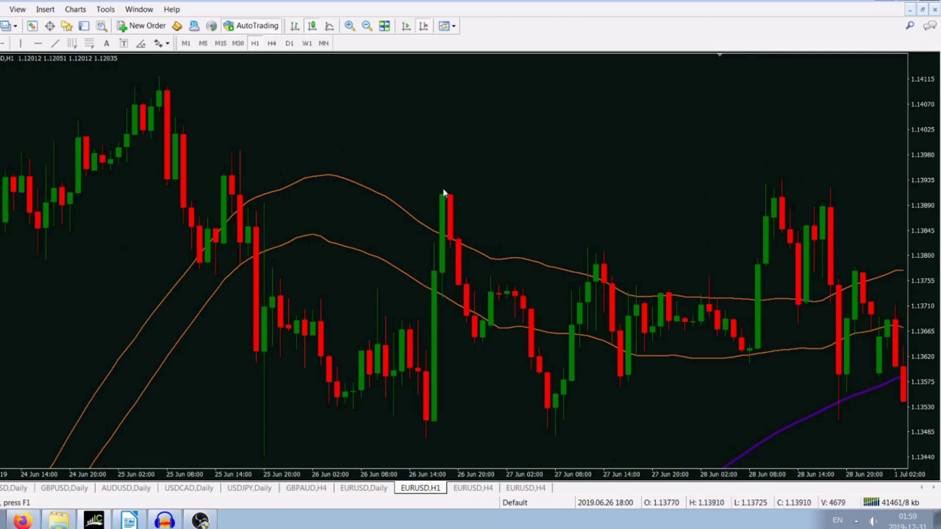
{"action": "left_click", "coordinate": [3, 43]}
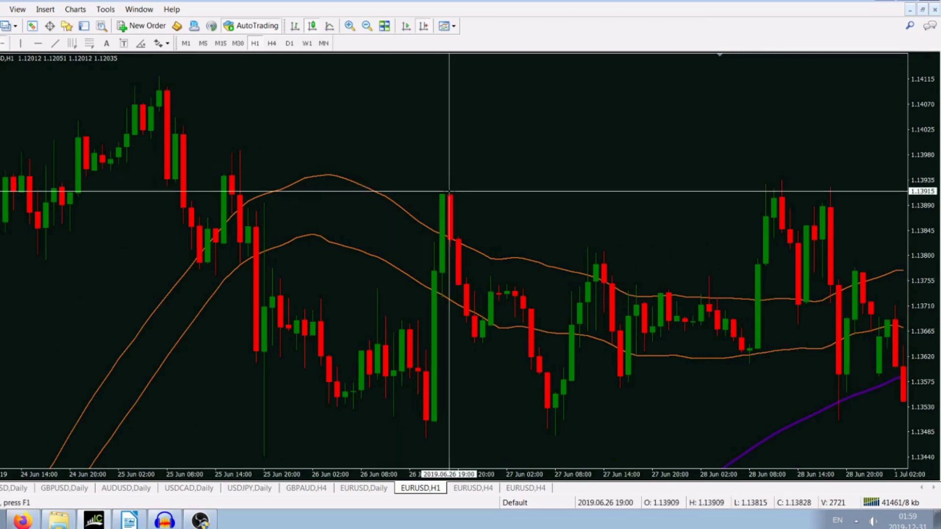
{"action": "left_click_drag", "start_coordinate": [443, 193], "coordinate": [443, 276]}
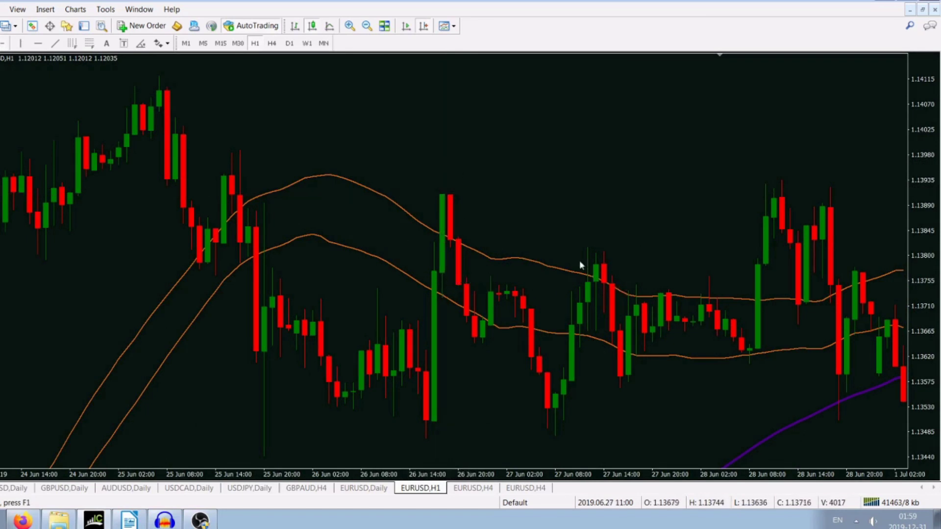
- Show the crosshair at the 28 Jun 09:00 candle, dismiss it, and scroll forward to 4 Jul
{"action": "scroll", "coordinate": [690, 327], "scroll_direction": "down", "scroll_amount": 5}
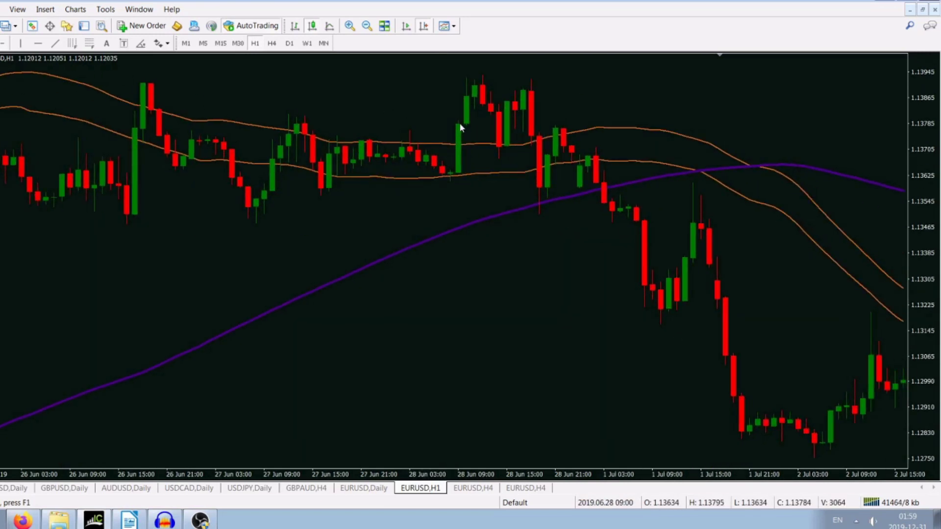
{"action": "key", "text": "ctrl+f"}
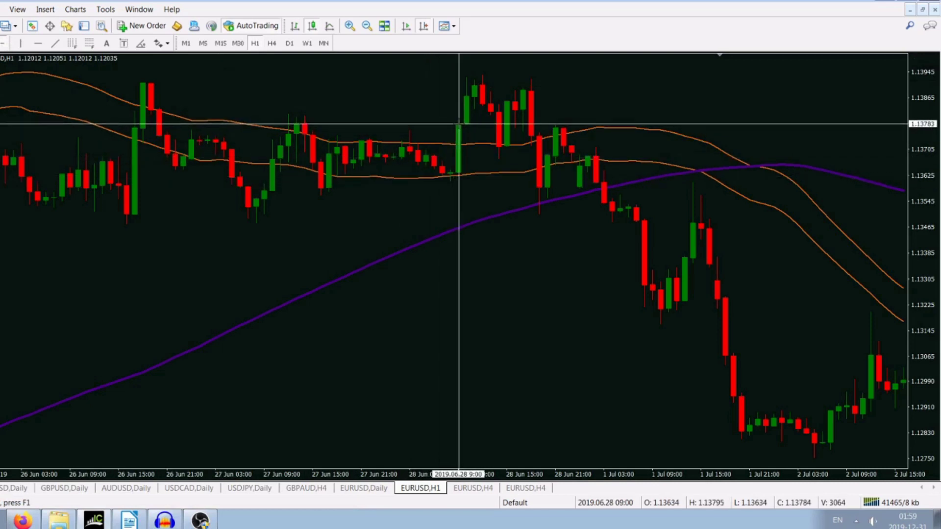
{"action": "key", "text": "Escape"}
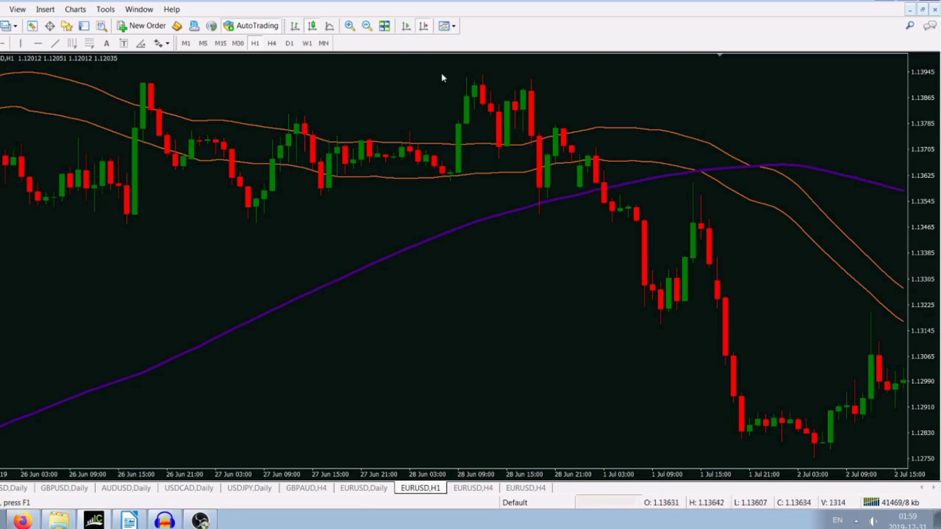
{"action": "scroll", "coordinate": [546, 104], "scroll_direction": "down", "scroll_amount": 10}
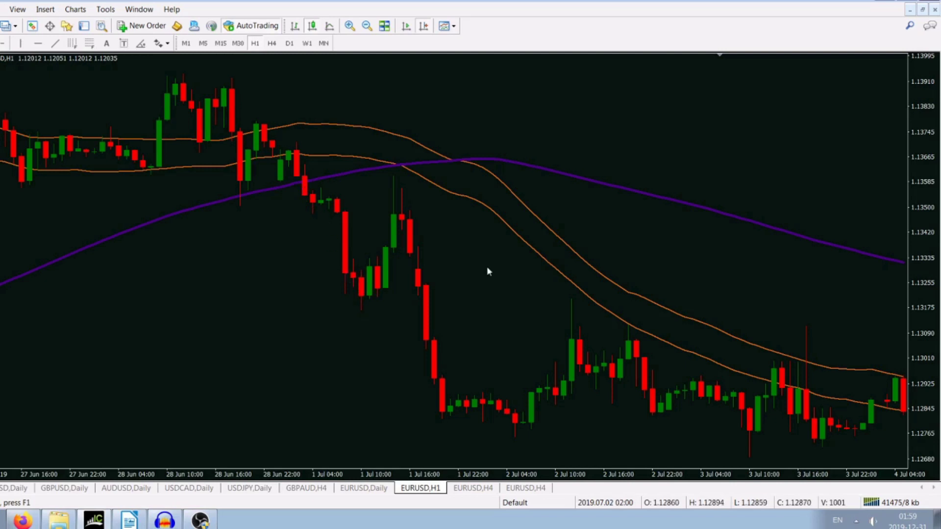
- Measure the 4 Jul 11:00 drop into 5 Jul with the crosshair, then pan to the 8–15 Jul bars
{"action": "scroll", "coordinate": [487, 266], "scroll_direction": "down", "scroll_amount": 6}
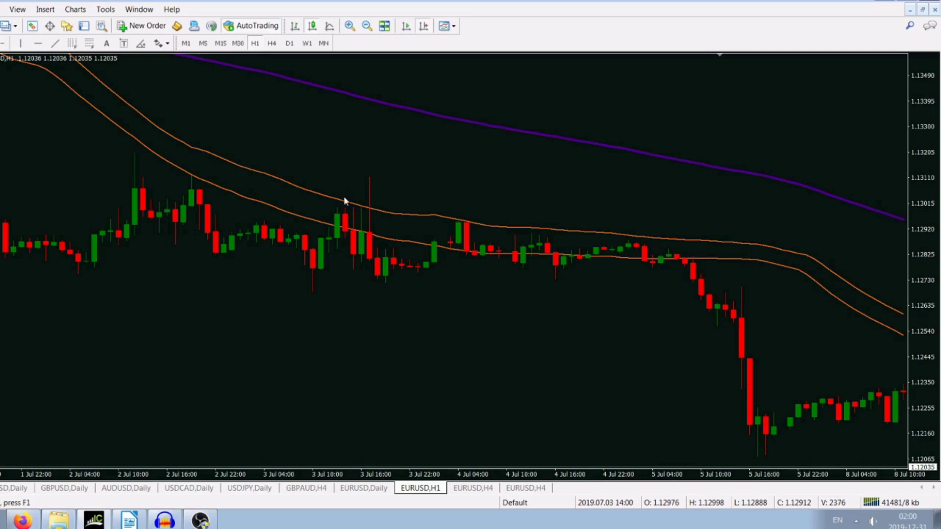
{"action": "left_click_drag", "start_coordinate": [687, 266], "coordinate": [578, 273]}
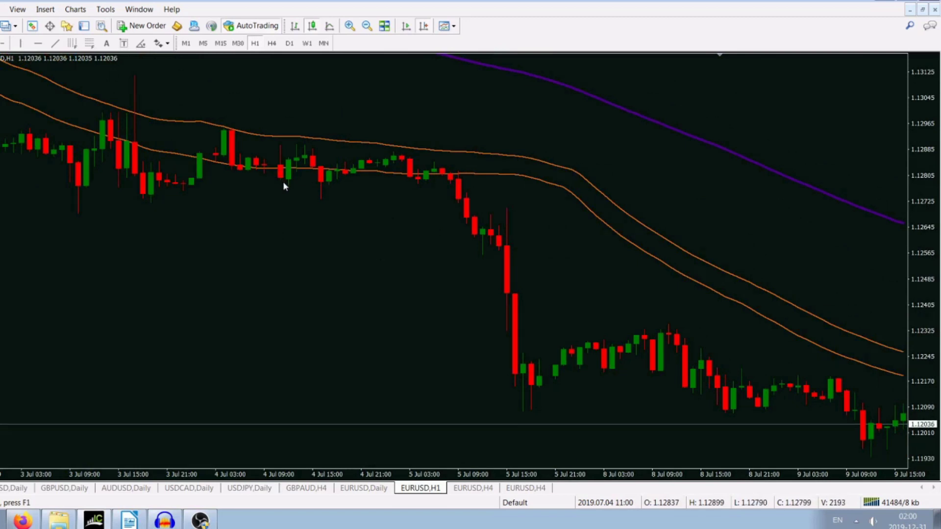
{"action": "left_click", "coordinate": [4, 43]}
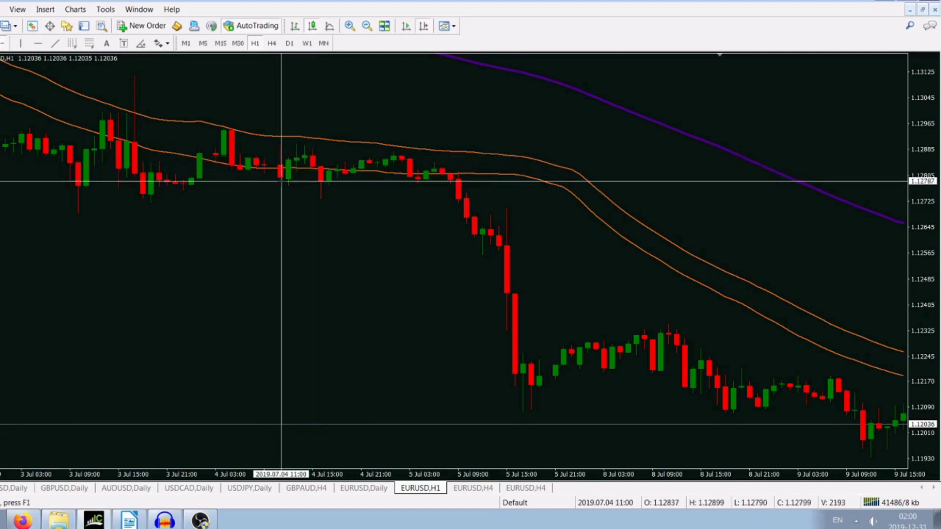
{"action": "left_click", "coordinate": [281, 131]}
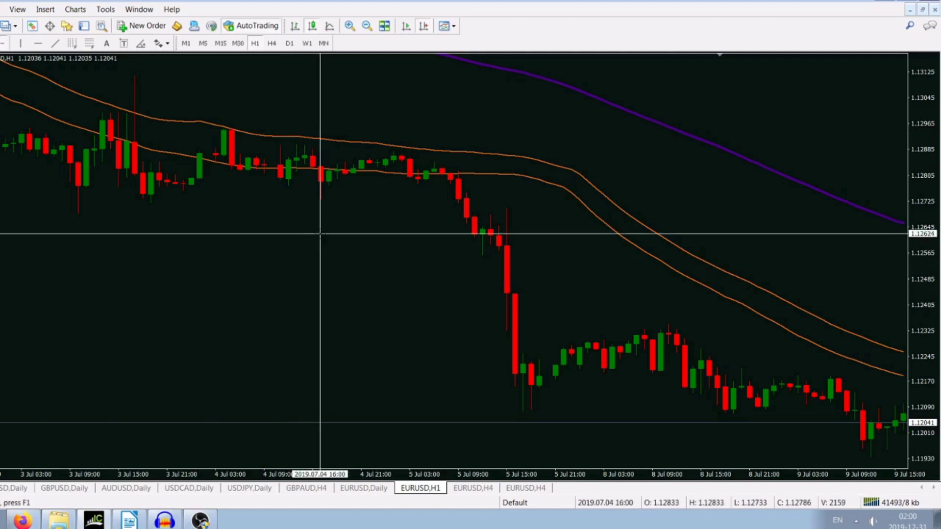
{"action": "left_click_drag", "start_coordinate": [278, 179], "coordinate": [525, 371]}
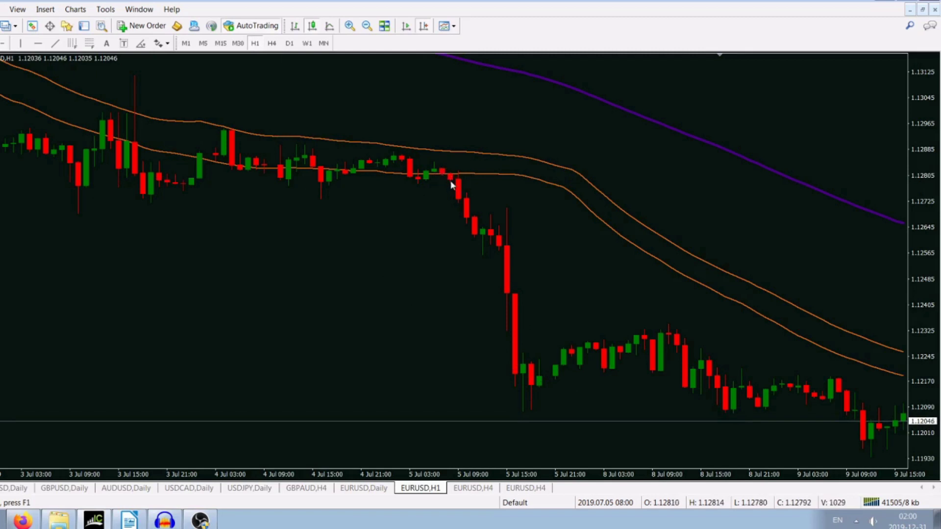
{"action": "left_click_drag", "start_coordinate": [614, 296], "coordinate": [269, 237]}
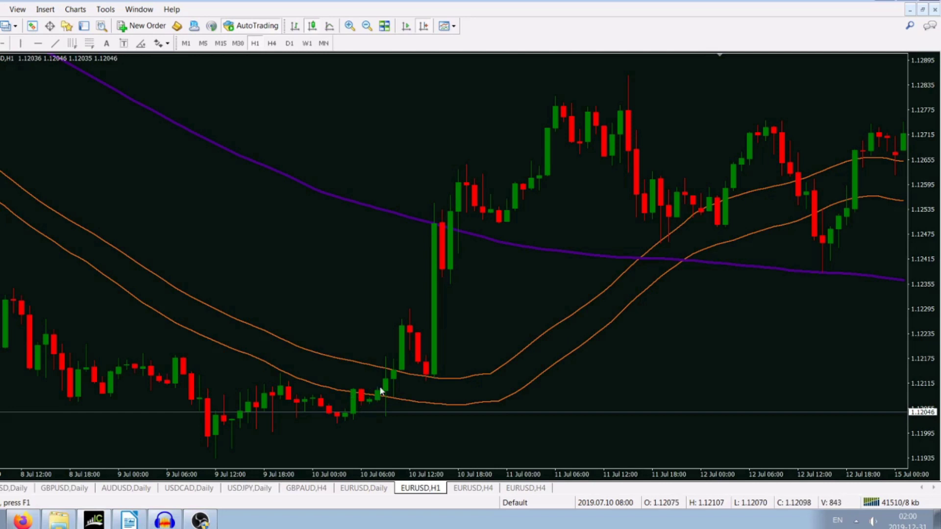
- Measure the price distance down from the 10 Jul 17:00 bar
{"action": "scroll", "coordinate": [492, 401], "scroll_direction": "down", "scroll_amount": 5}
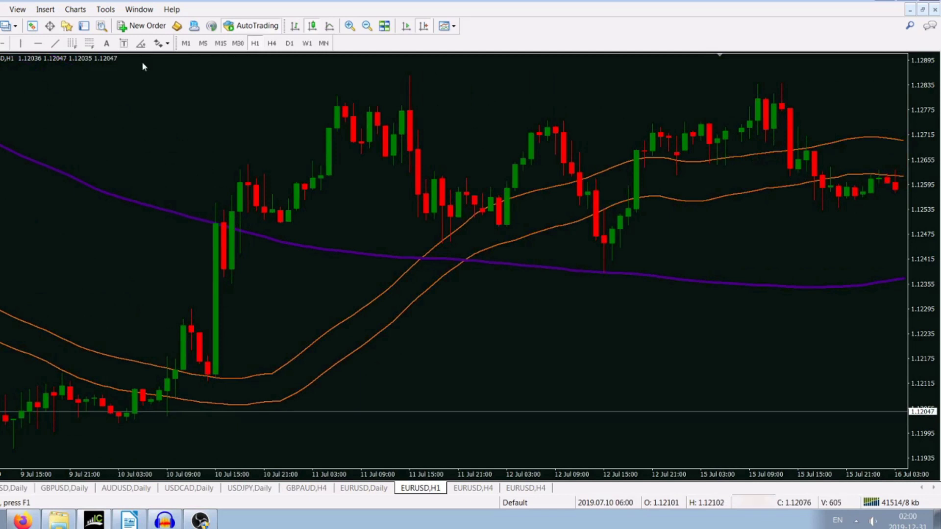
{"action": "middle_click", "coordinate": [245, 163]}
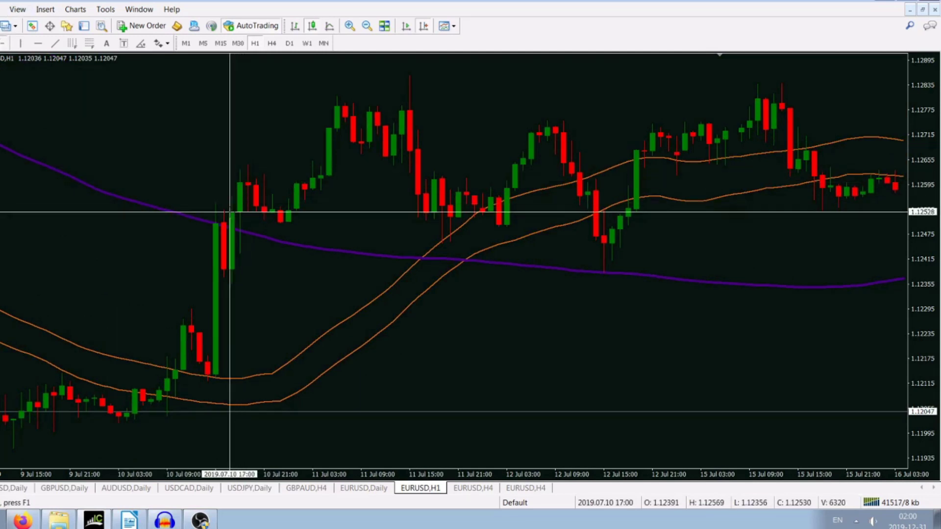
{"action": "left_click_drag", "start_coordinate": [236, 212], "coordinate": [226, 407]}
- Pan to later July and measure the price distance from the 12 Jul crossover
{"action": "left_click_drag", "start_coordinate": [725, 336], "coordinate": [604, 327]}
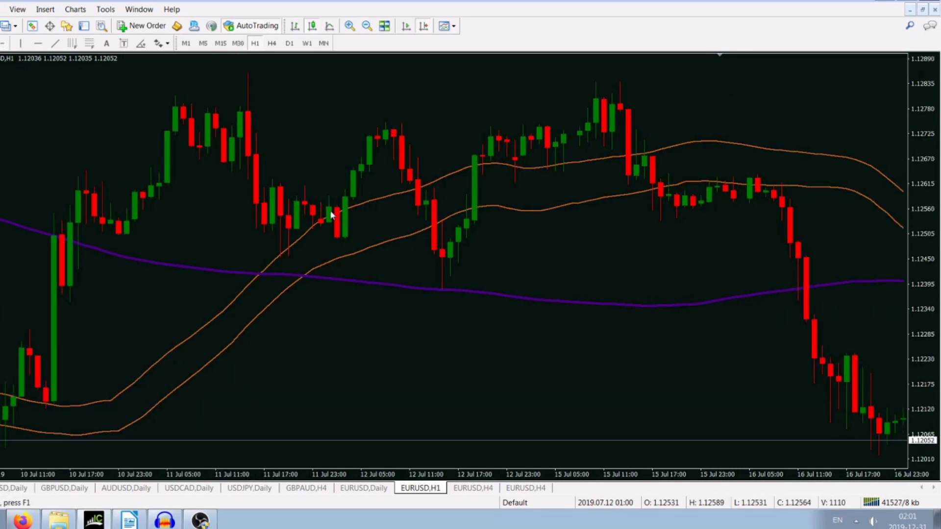
{"action": "middle_click", "coordinate": [305, 207]}
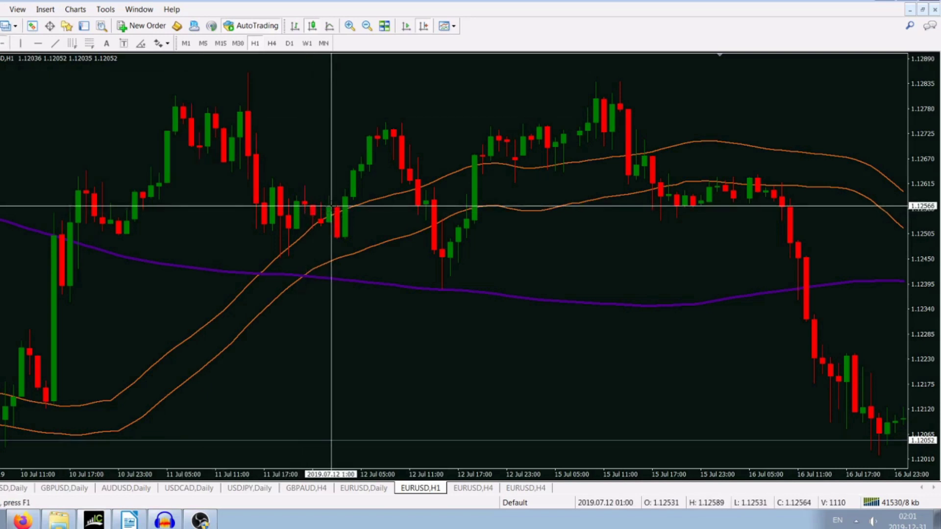
{"action": "left_click_drag", "start_coordinate": [332, 206], "coordinate": [405, 169]}
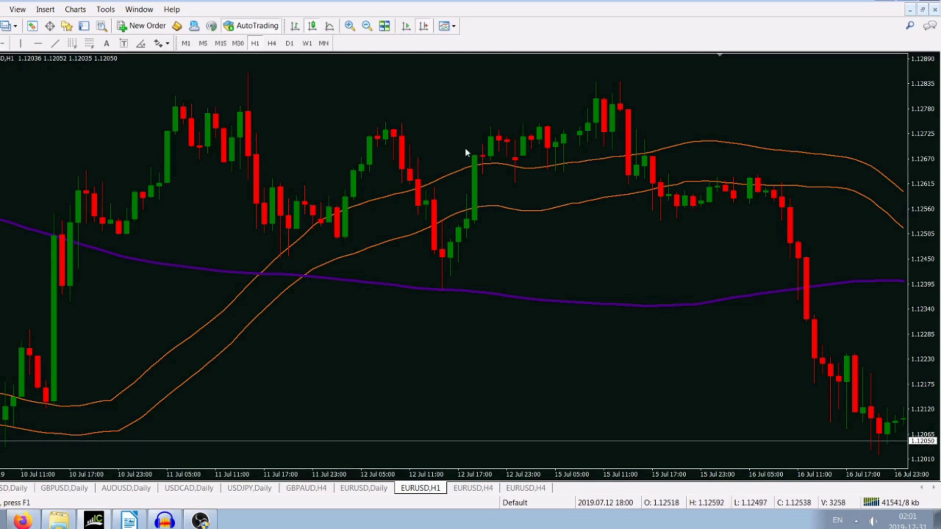
- Pan to the 12–19 Jul bars and measure from the 15 Jul evening candle
{"action": "left_click_drag", "start_coordinate": [605, 249], "coordinate": [438, 244]}
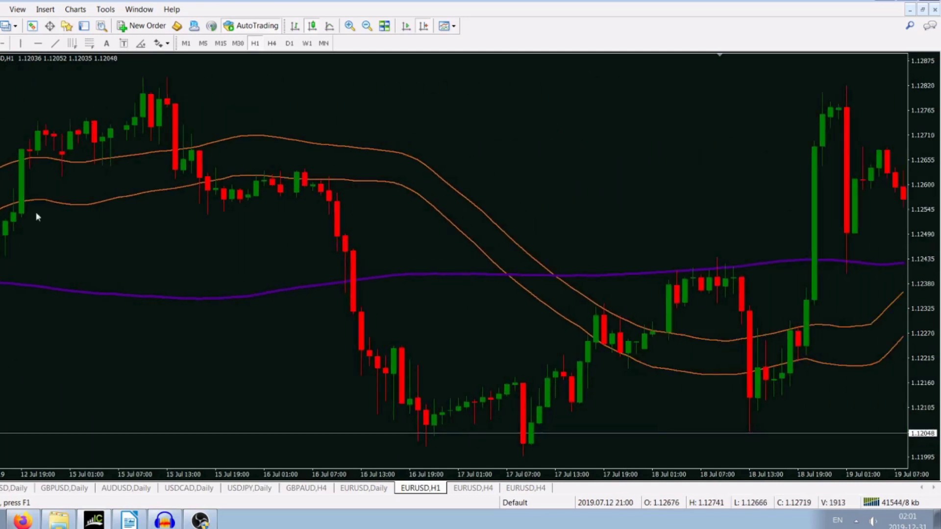
{"action": "left_click", "coordinate": [50, 25]}
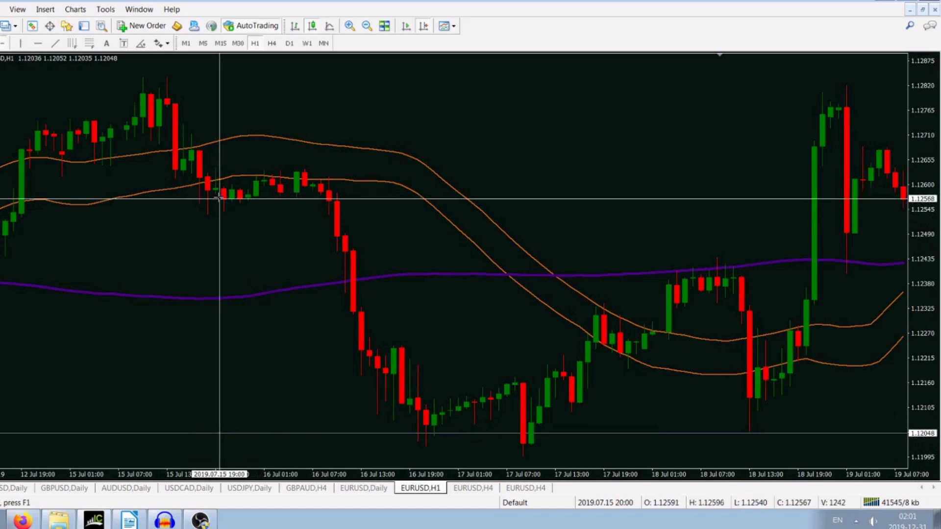
{"action": "left_click_drag", "start_coordinate": [210, 174], "coordinate": [410, 414]}
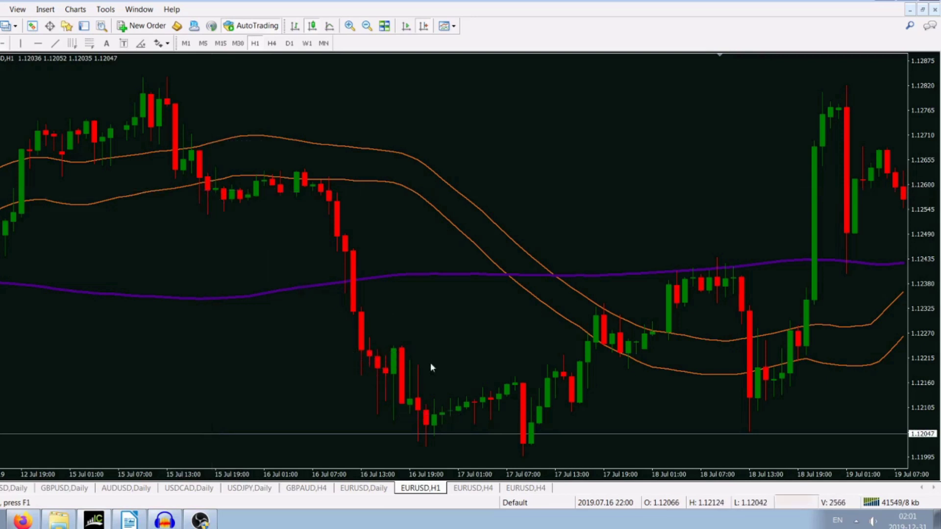
- Pan to 16–23 Jul and measure the move up from the 19 Jul 14:00 bar
{"action": "left_click_drag", "start_coordinate": [668, 104], "coordinate": [480, 78]}
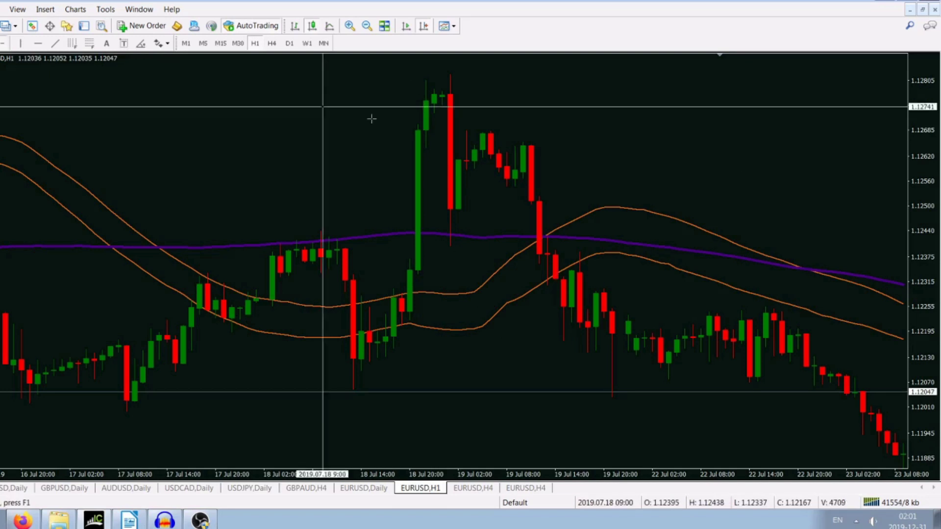
{"action": "scroll", "coordinate": [603, 147], "scroll_direction": "down", "scroll_amount": 6}
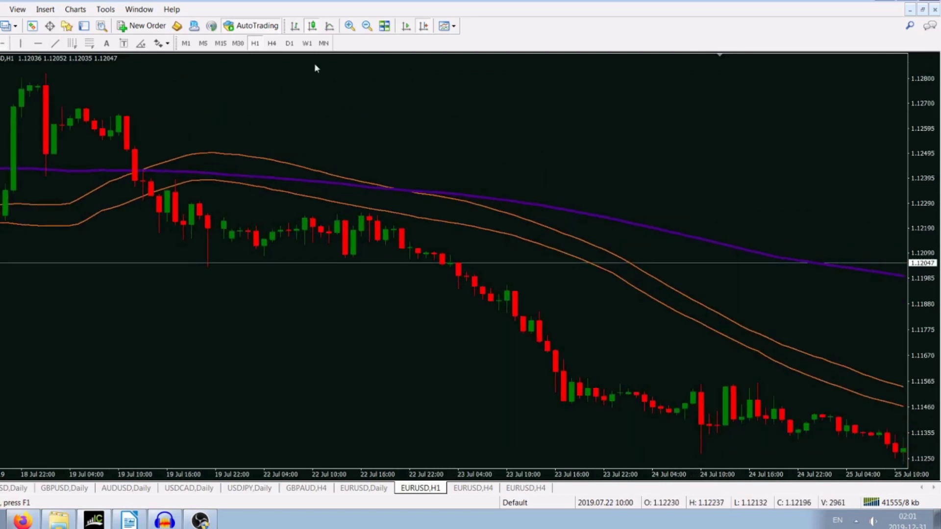
{"action": "middle_click", "coordinate": [156, 199]}
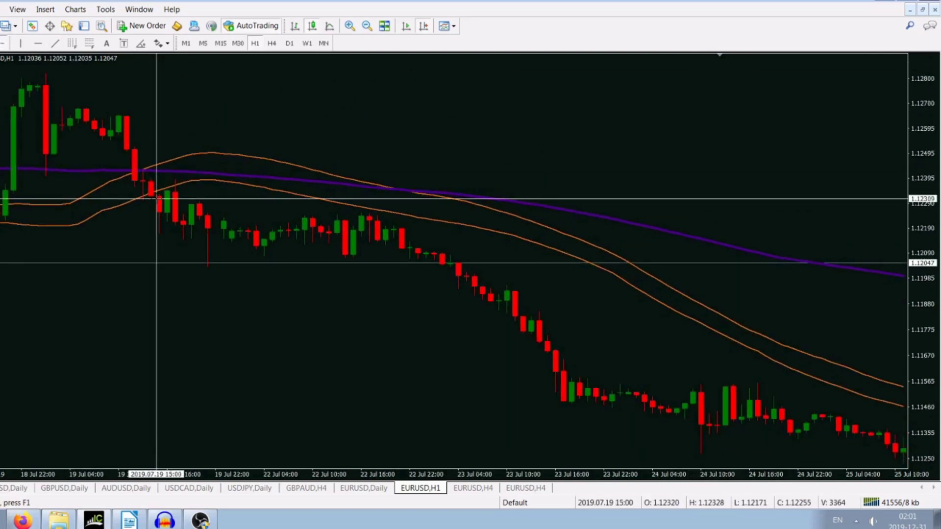
{"action": "left_click_drag", "start_coordinate": [151, 199], "coordinate": [865, 454]}
- Measure the fall from 19 Jul 14:00 into late July, then pan back to 16–23 Jul
{"action": "scroll", "coordinate": [817, 346], "scroll_direction": "down", "scroll_amount": 5}
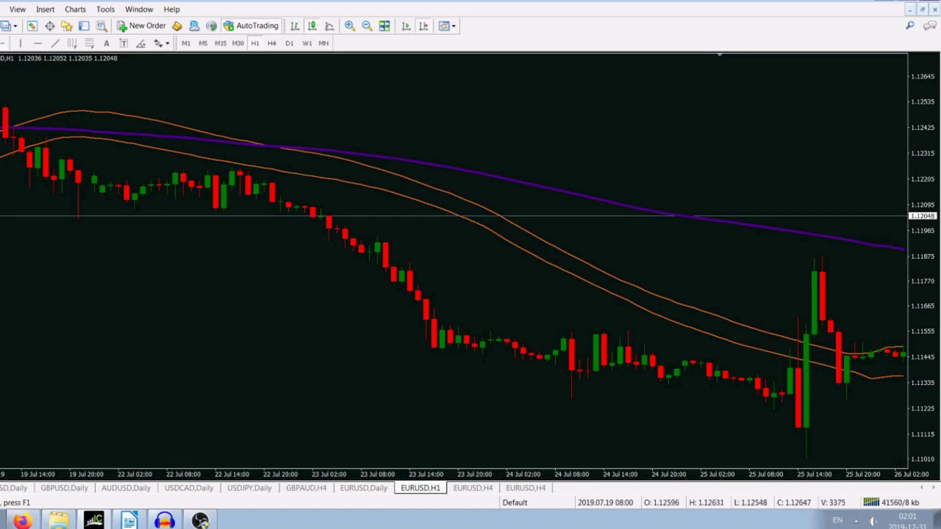
{"action": "middle_click", "coordinate": [18, 150]}
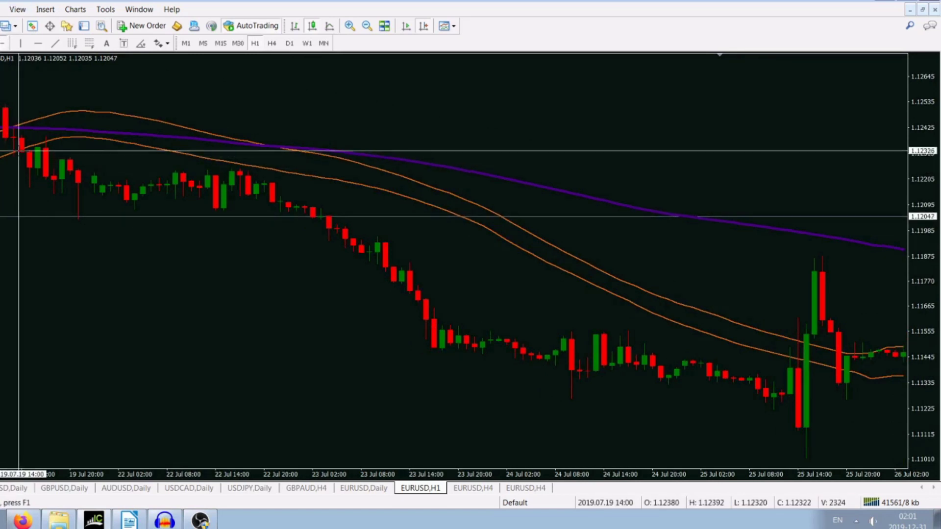
{"action": "left_click_drag", "start_coordinate": [19, 150], "coordinate": [624, 361]}
{"action": "left_click_drag", "start_coordinate": [179, 242], "coordinate": [550, 249]}
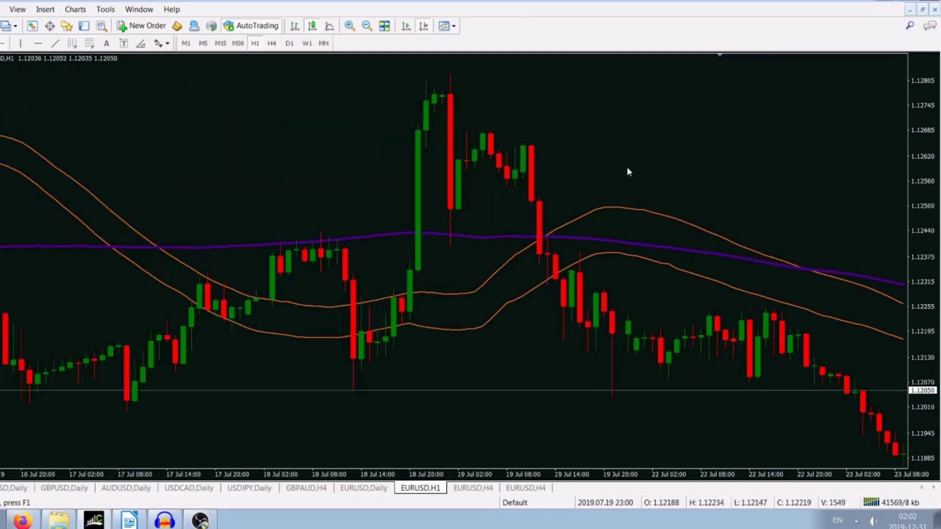